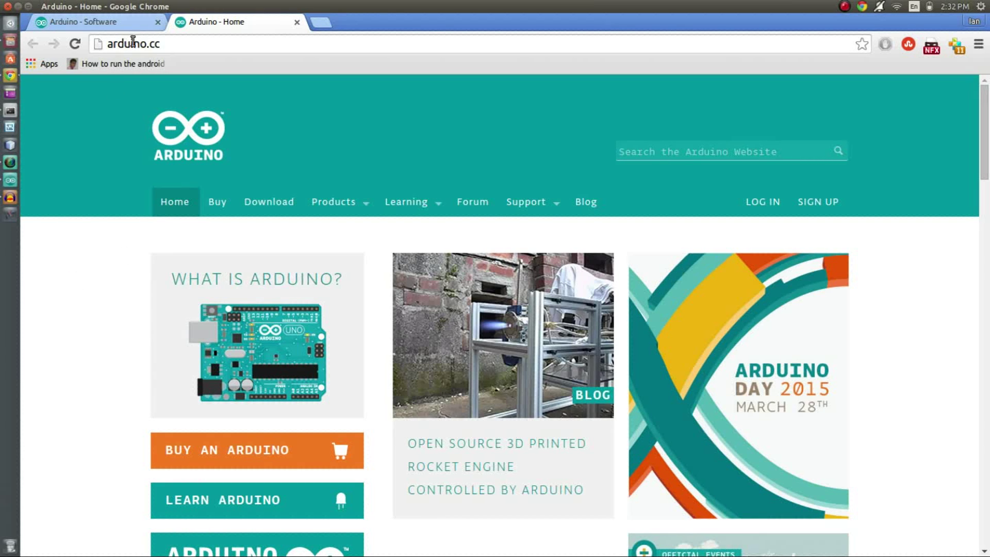
Step: Look over the Arduino home page and switch to the Arduino software download page
scroll(70, 295, "down", 4)
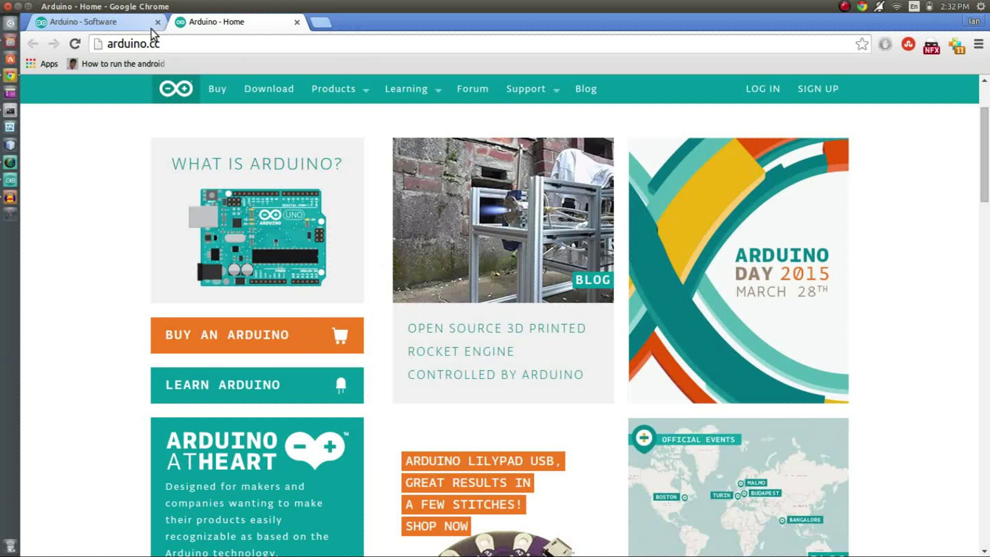
left_click(128, 24)
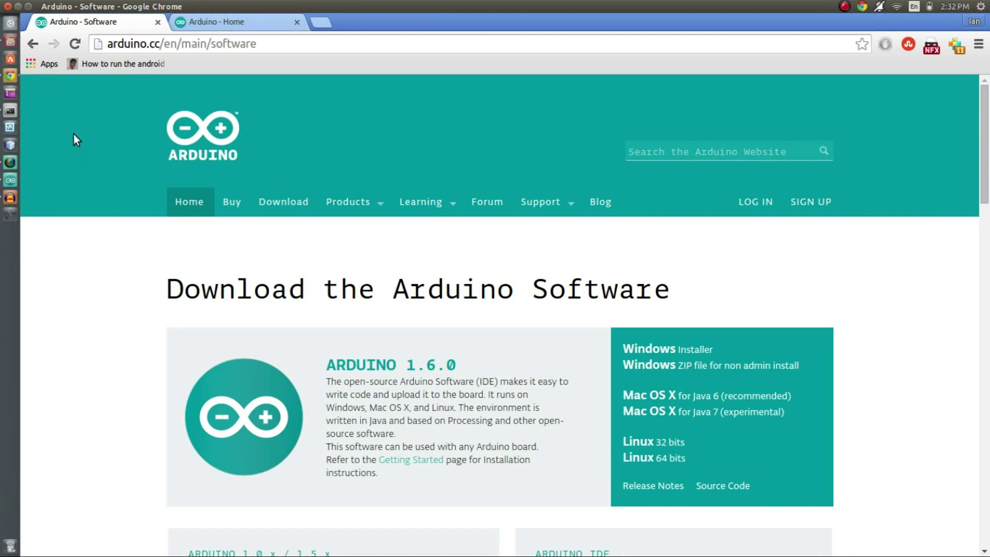
Step: Extract all files from arduino-1.6.0-linux64.tar.xz into Downloads/Files in the file manager and check the contents of the extracted folder
left_click(10, 42)
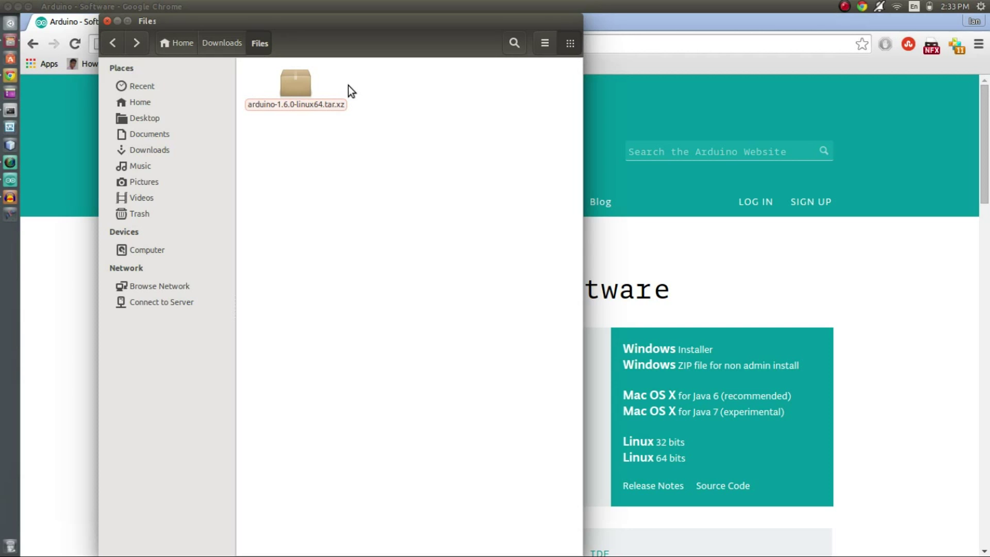
double_click(304, 82)
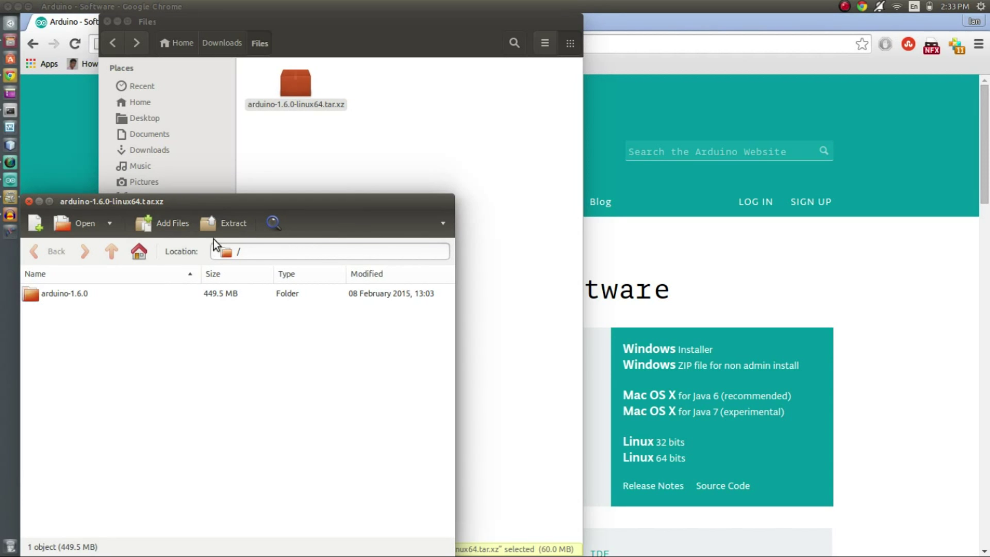
left_click(227, 224)
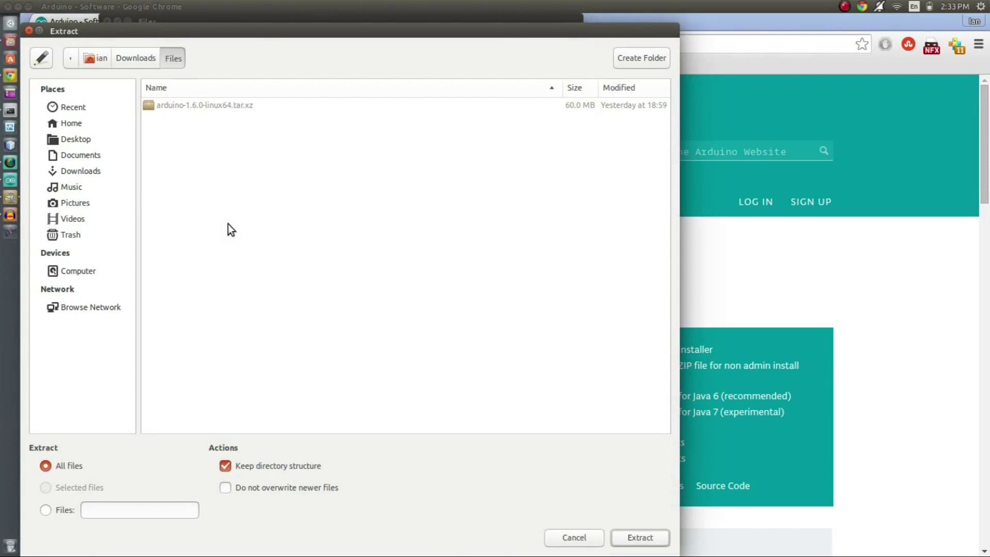
left_click(634, 535)
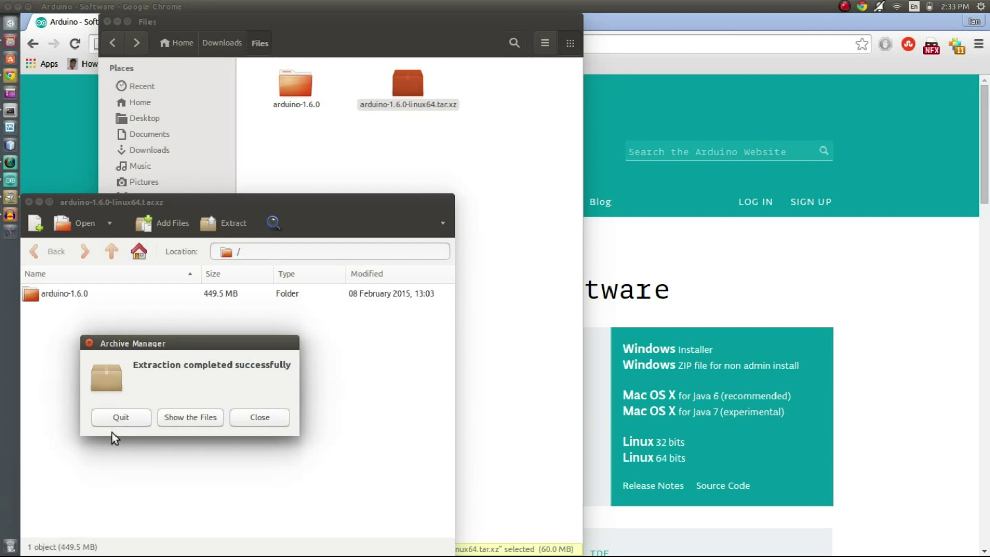
left_click(116, 417)
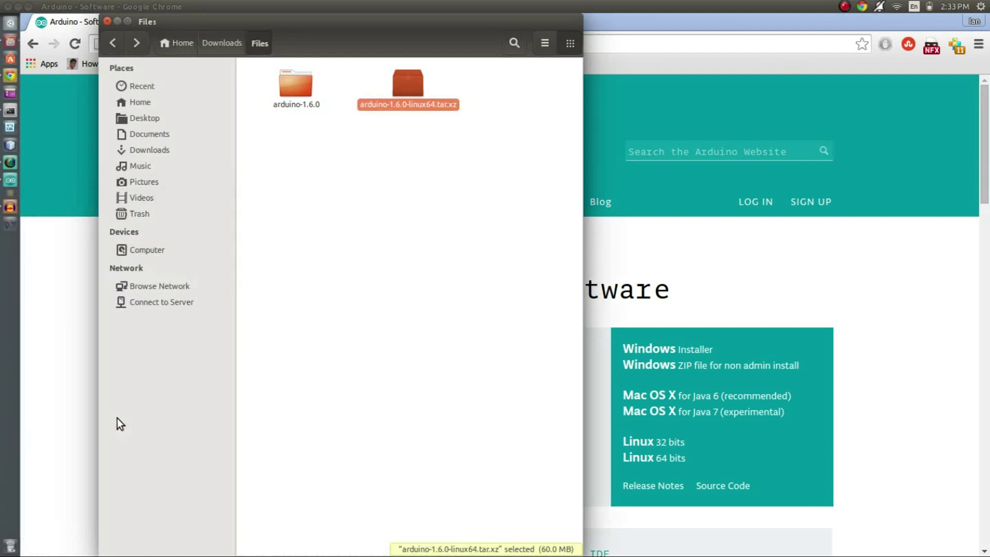
double_click(300, 80)
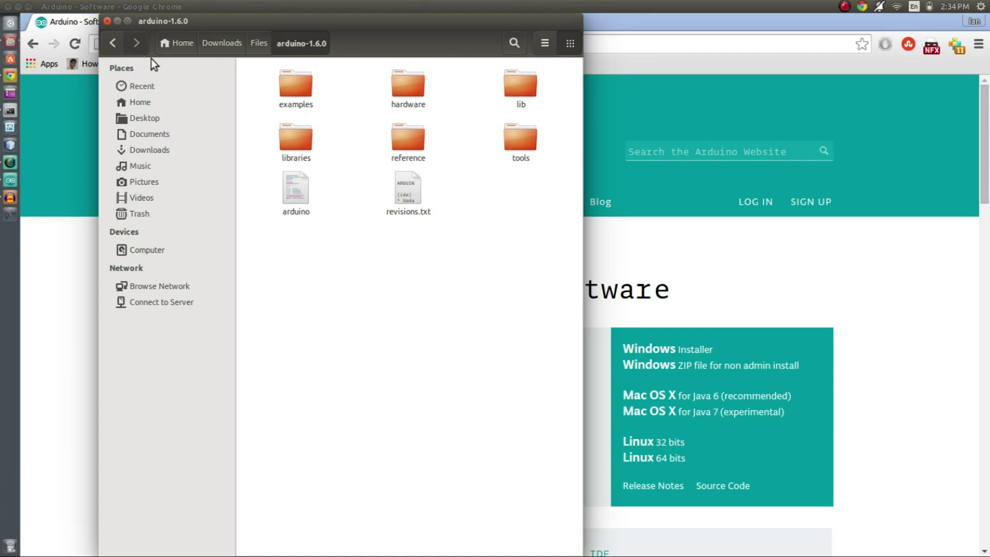
left_click(114, 42)
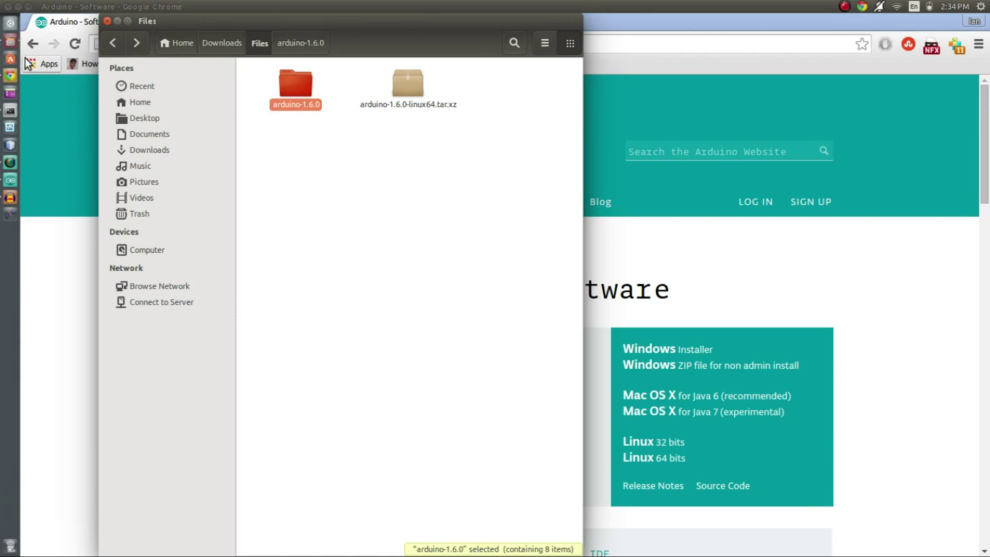
Step: Switch to a terminal, change to the Downloads/Files directory and list its contents
left_click(8, 112)
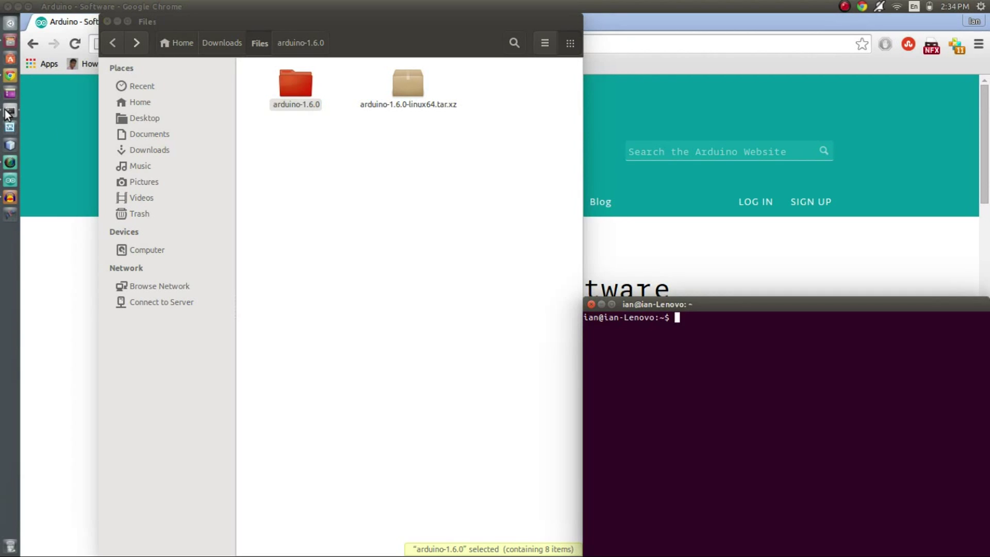
mouse_move(757, 306)
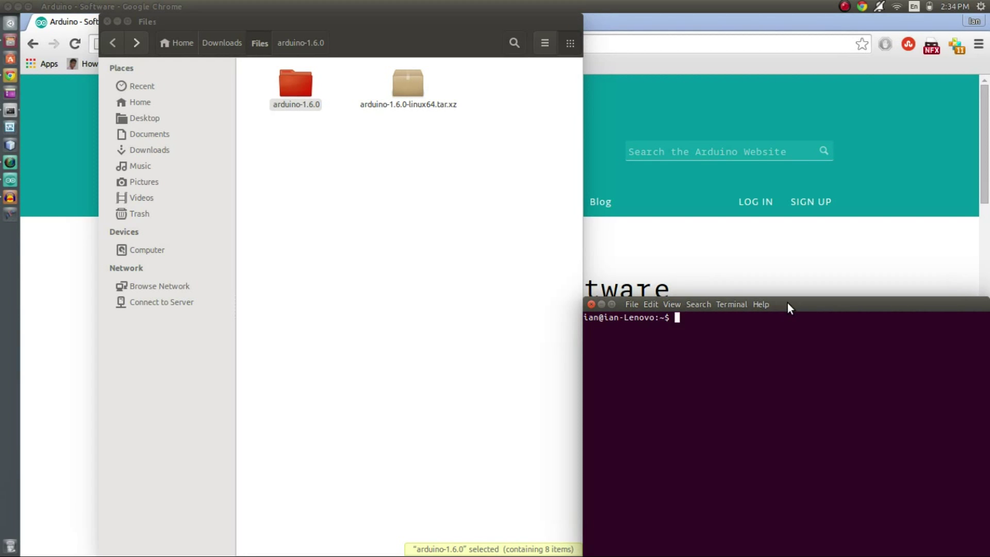
type("cd ")
type("home")
key("BackSpace")
key("BackSpace")
key("BackSpace")
key("BackSpace")
type("Dow")
key("Tab")
type("Fi")
key("Tab")
key("Return")
type("ls")
key("Return")
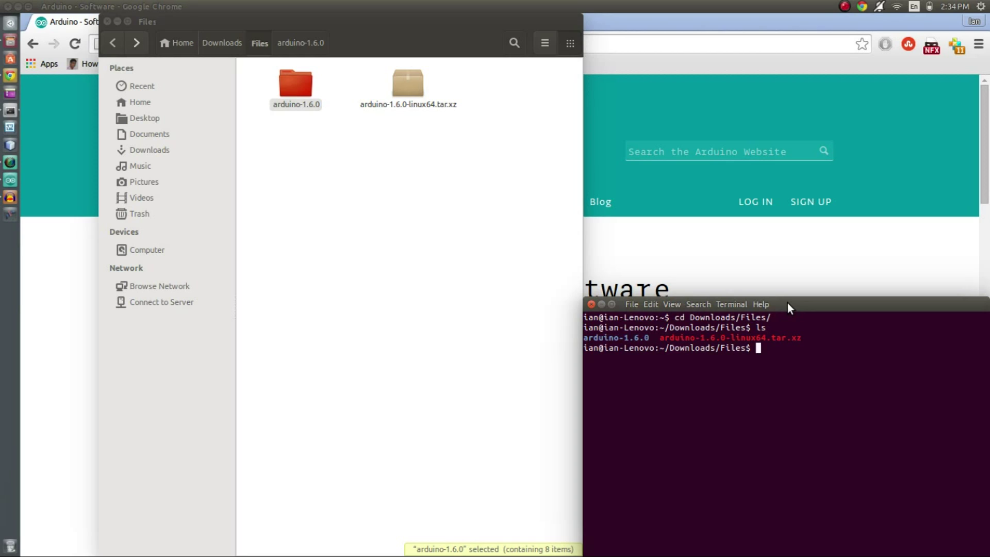
Step: Move the arduino-1.6.0 folder to /opt with superuser rights, entering the account password
type("sudo mv arduino-1.6.0")
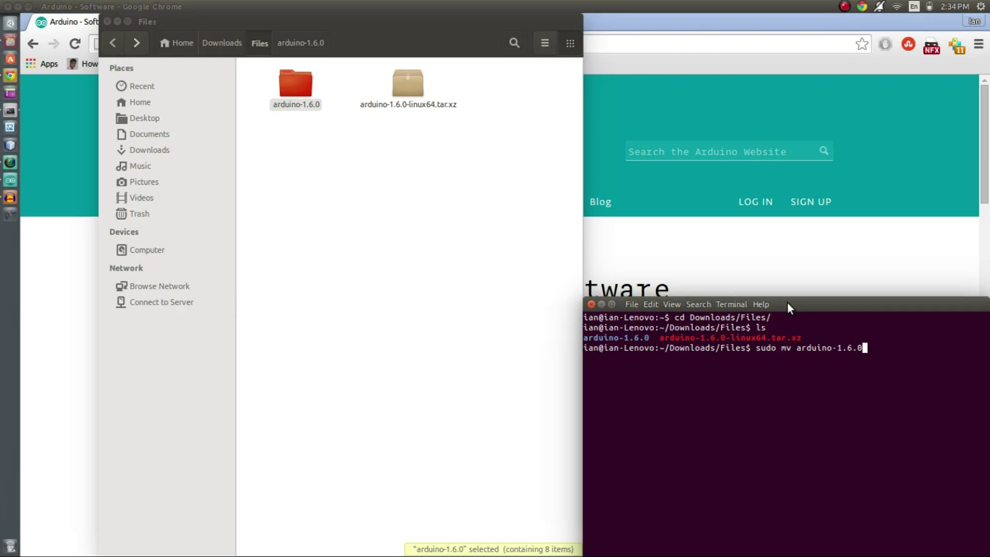
type(" /opt")
key("Return")
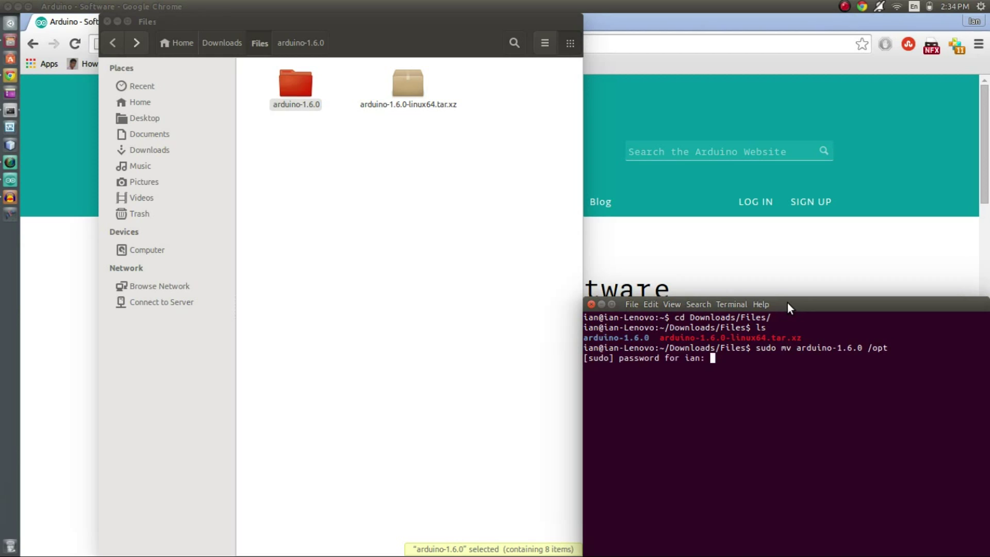
key("Return")
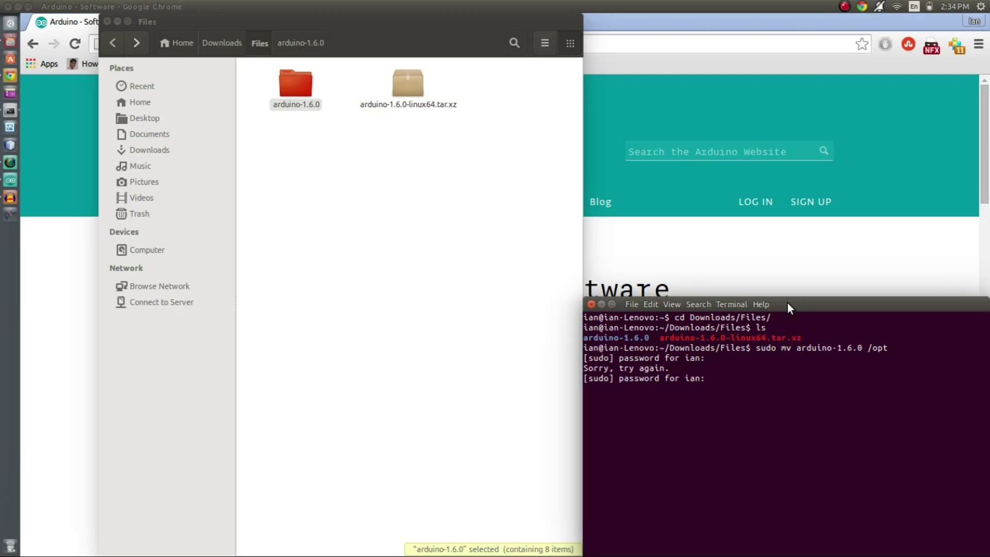
key("Return")
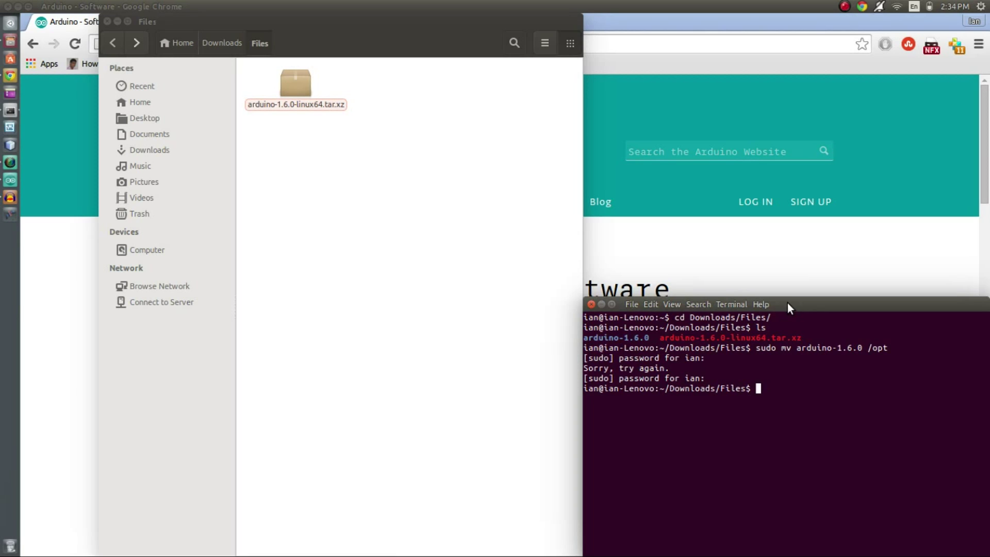
Step: Change to the /opt directory in the terminal and list its contents
type("cd /opt")
key("Return")
type("ls")
key("Return")
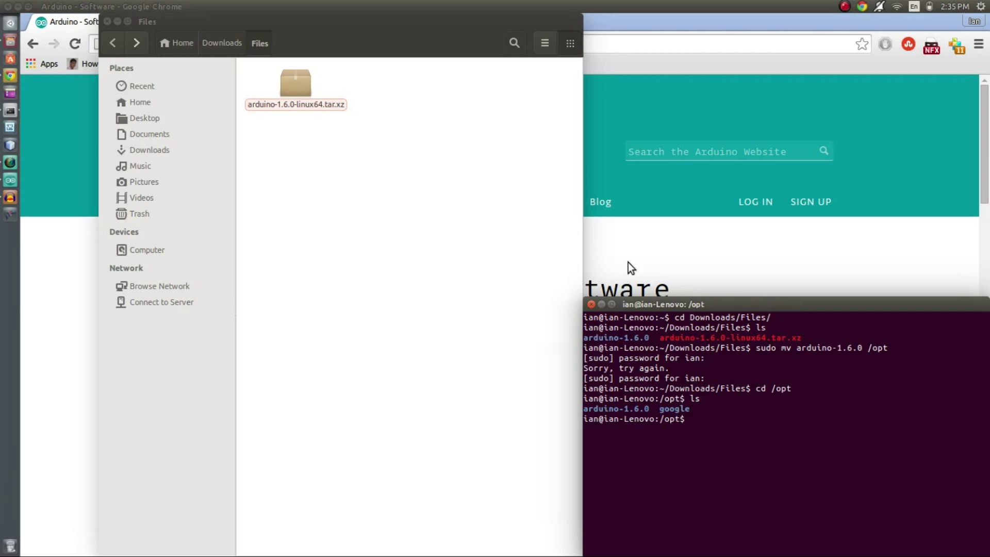
Step: Switch back to the file manager and open the arduino-1.6.0 folder inside the computer's opt folder
left_click(358, 7)
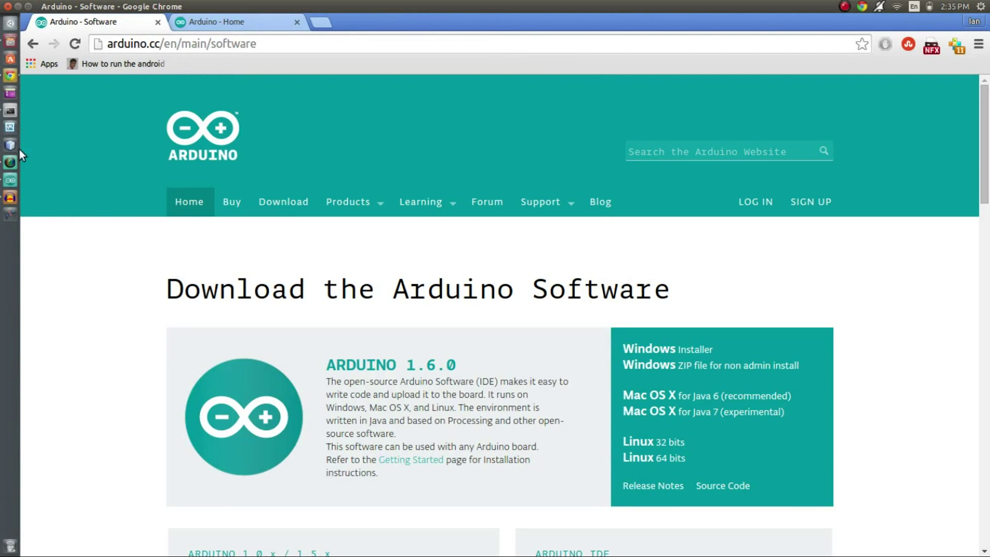
left_click(7, 41)
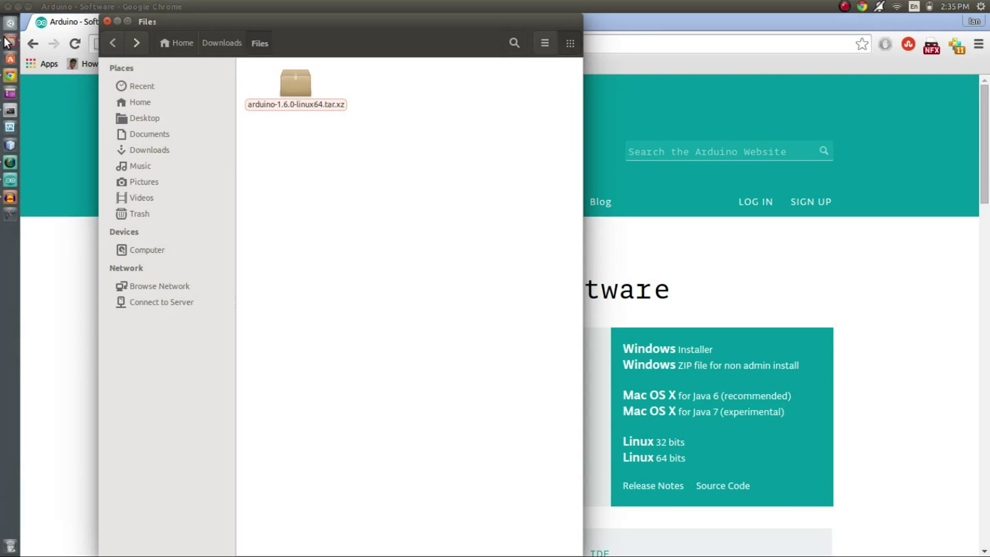
left_click(152, 249)
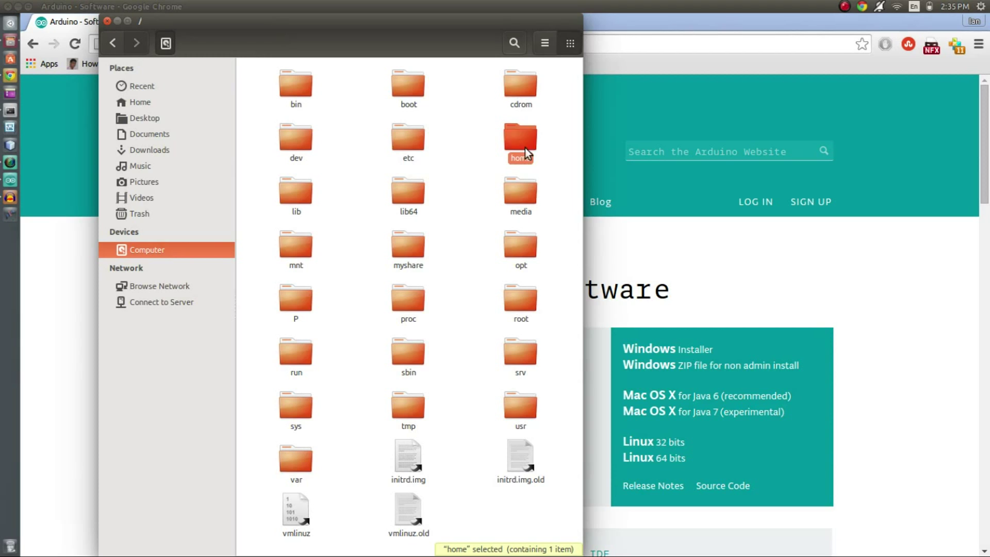
double_click(527, 251)
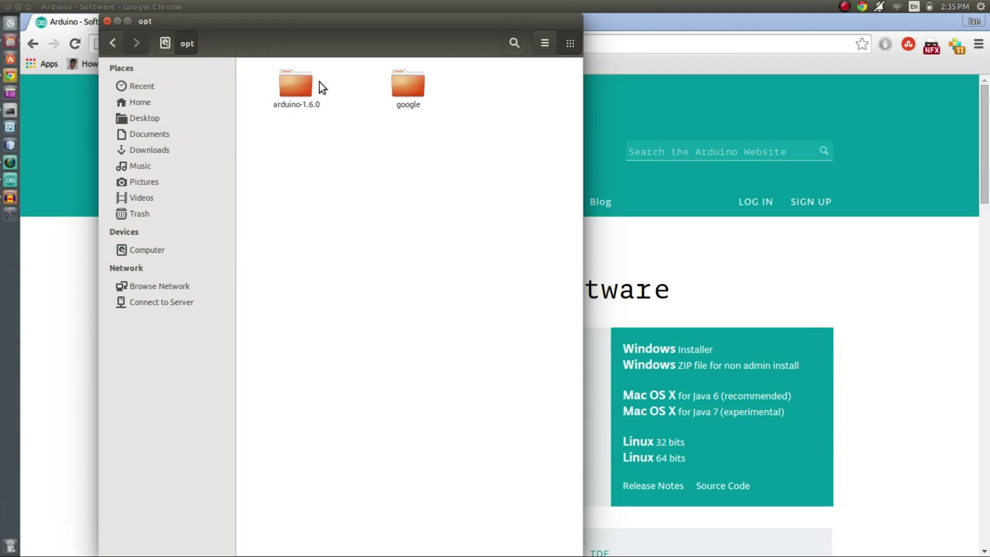
double_click(298, 79)
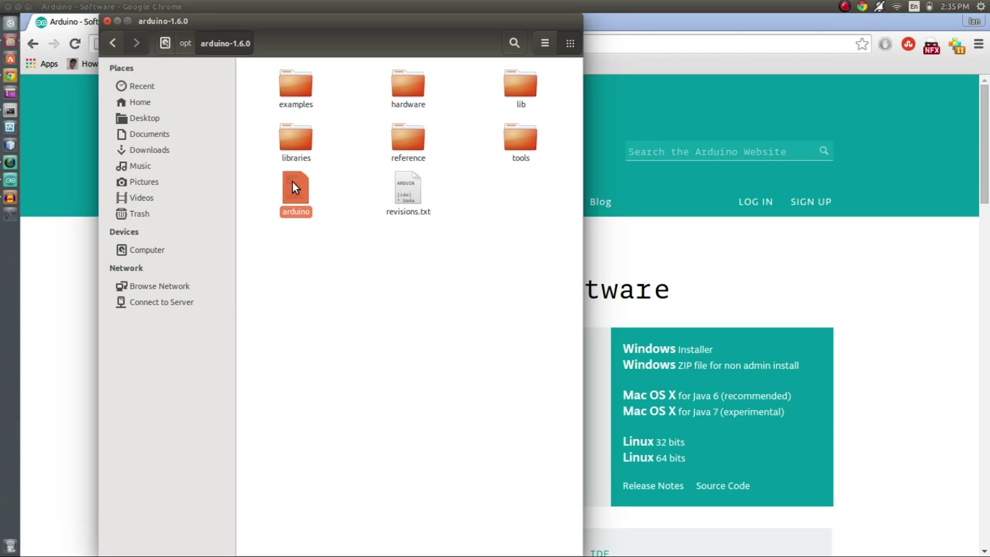
Step: Make sure the file manager's preferences for opening executable text files use Ask each time
mouse_move(197, 19)
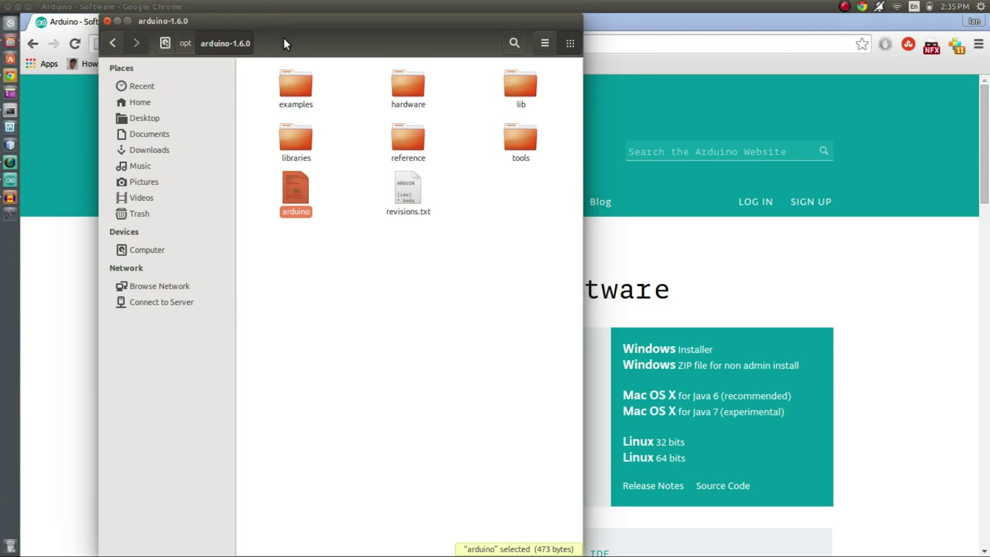
left_click(262, 86)
mouse_move(280, 23)
left_click(169, 21)
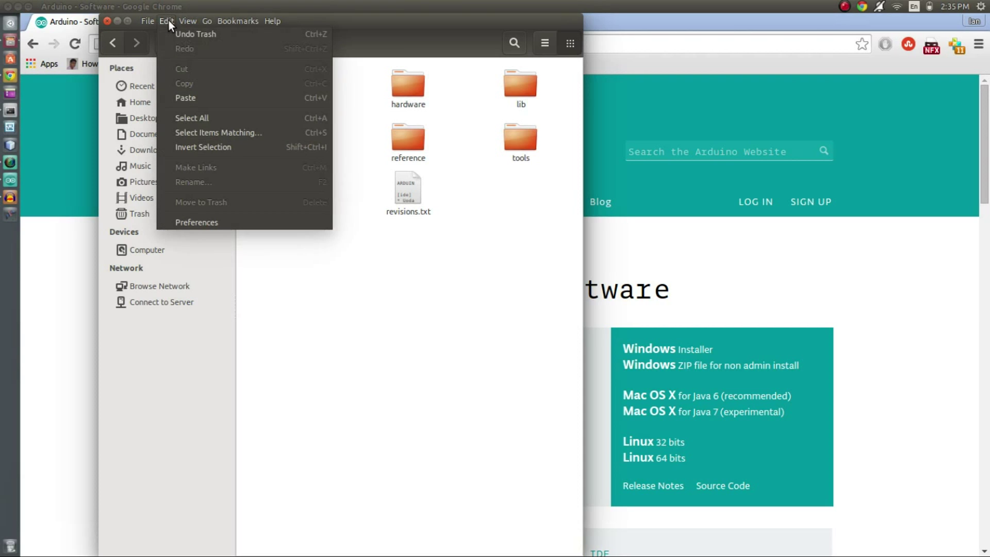
left_click(198, 224)
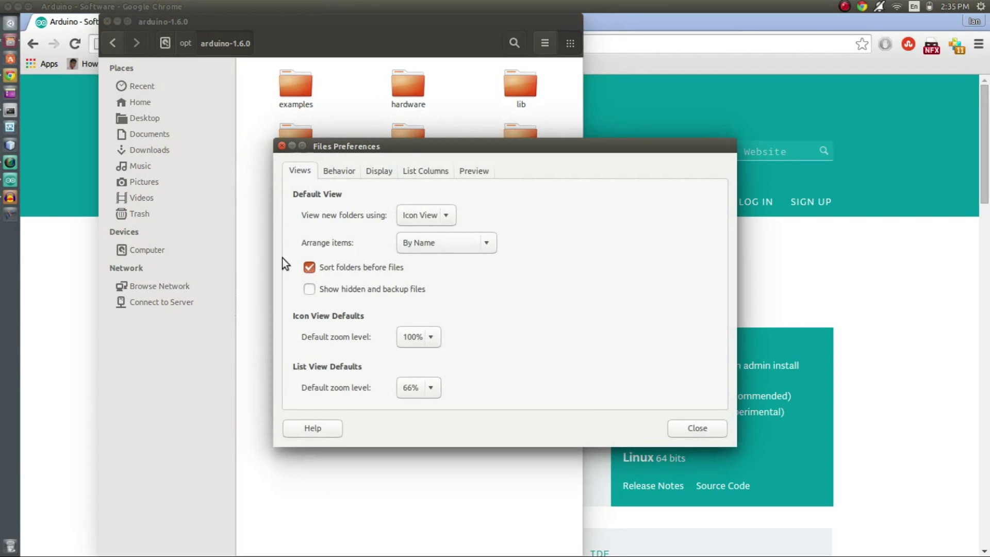
left_click(341, 171)
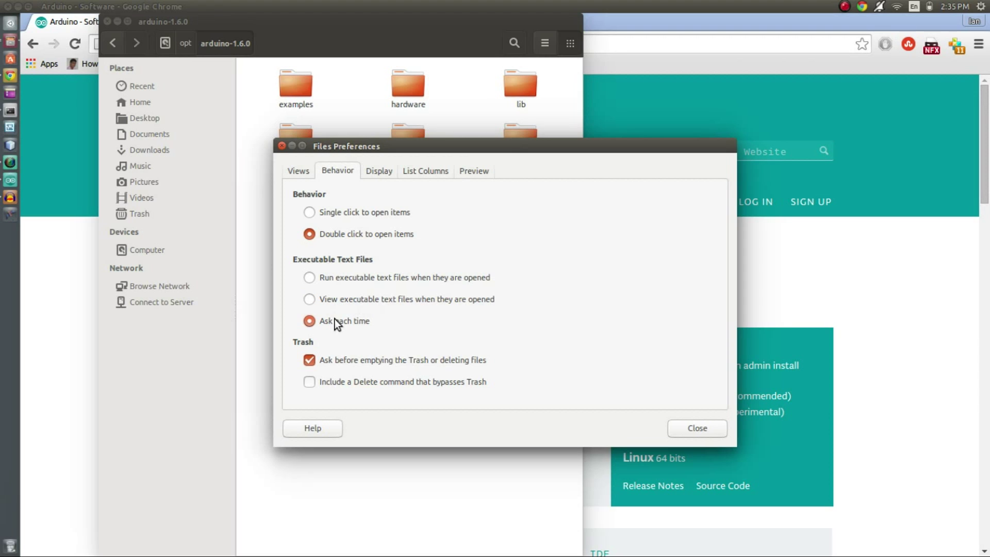
left_click(688, 428)
Step: Run the arduino executable script to start the Arduino IDE and move its window clear of the folder's files
double_click(293, 184)
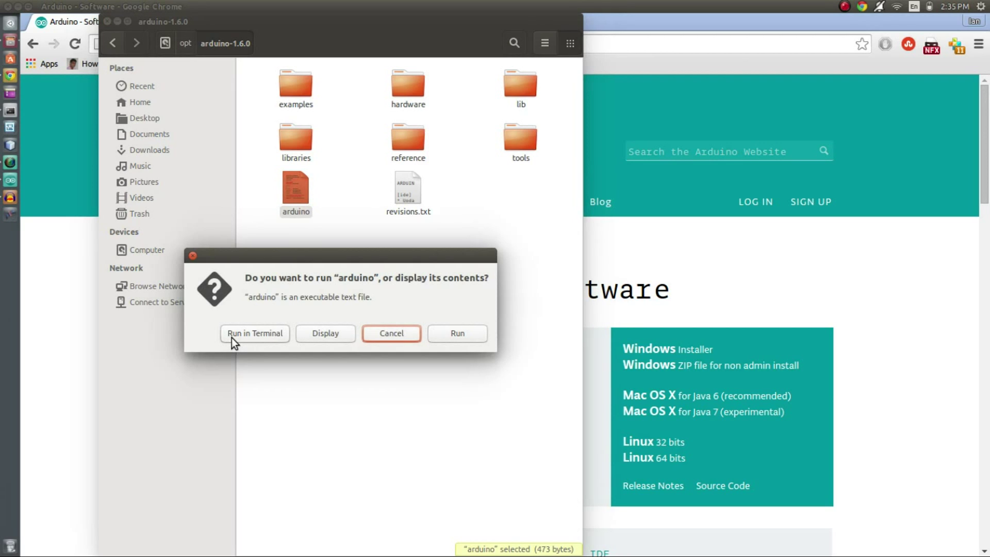
left_click(469, 335)
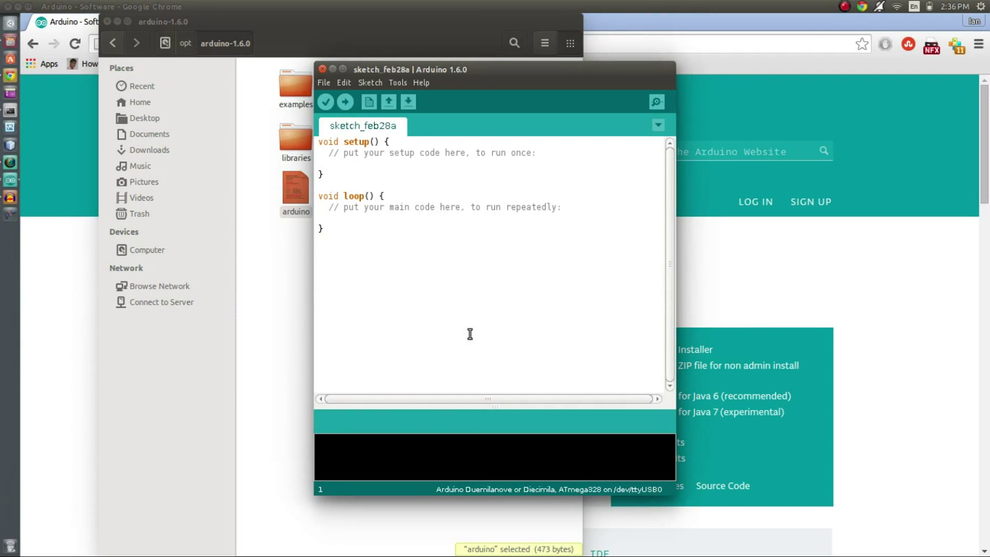
left_click_drag(494, 65, 665, 39)
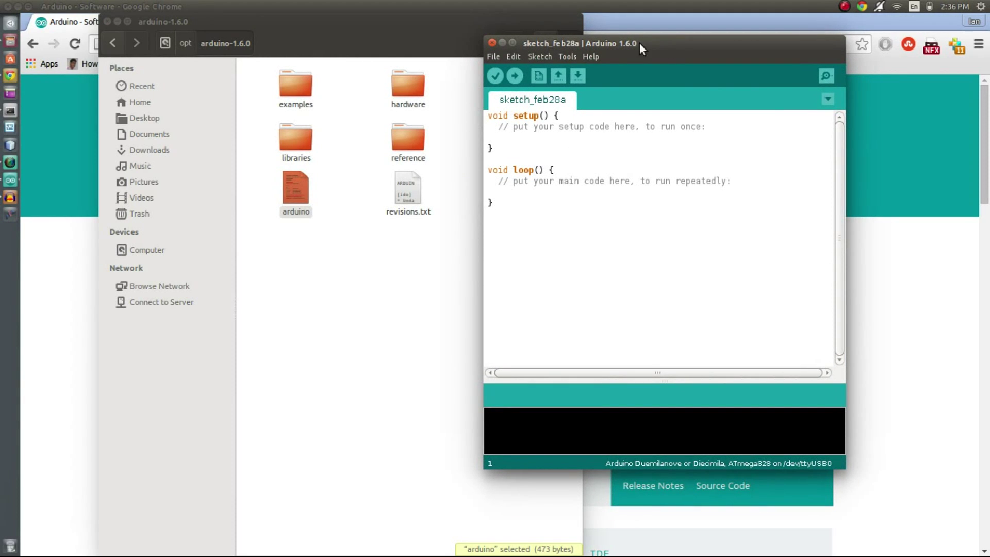
Step: Select Arduino Duemilanove or Diecimila as the board and /dev/ttyUSB0 as the port
left_click(566, 54)
mouse_move(581, 134)
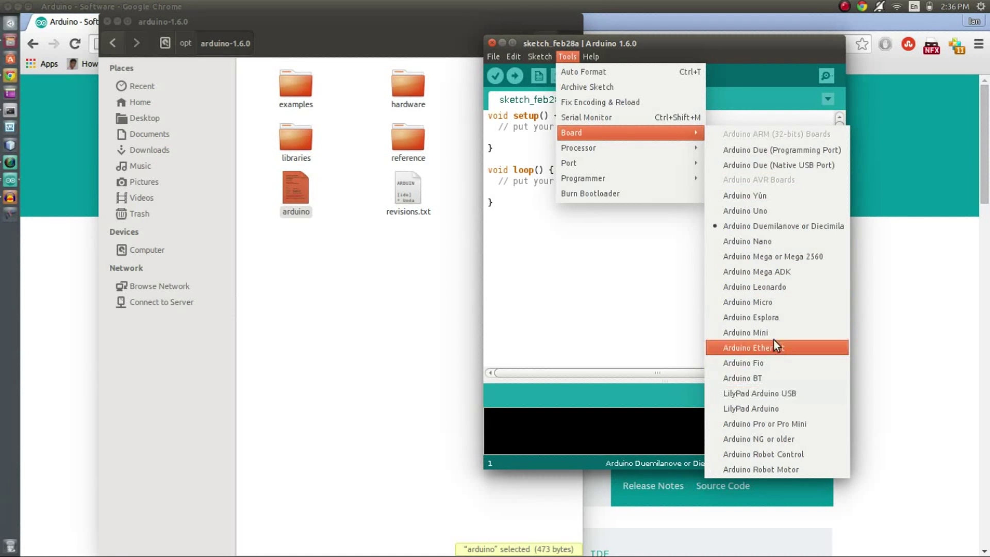
left_click(777, 227)
left_click(574, 60)
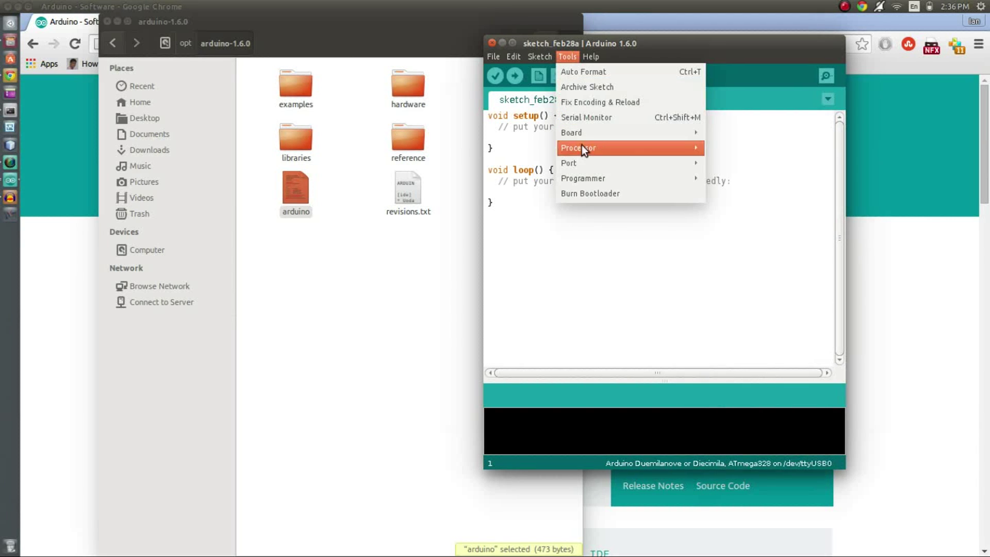
mouse_move(583, 164)
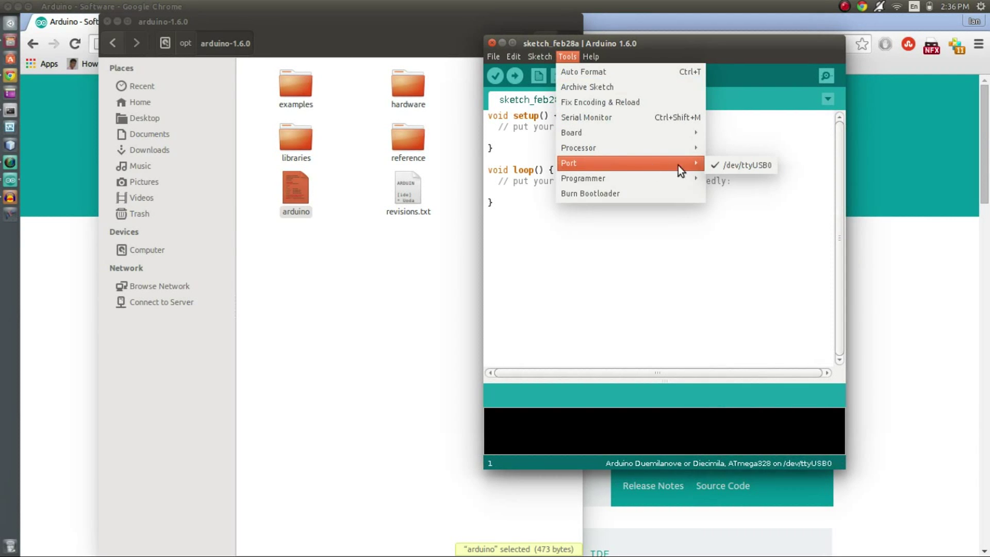
left_click(738, 172)
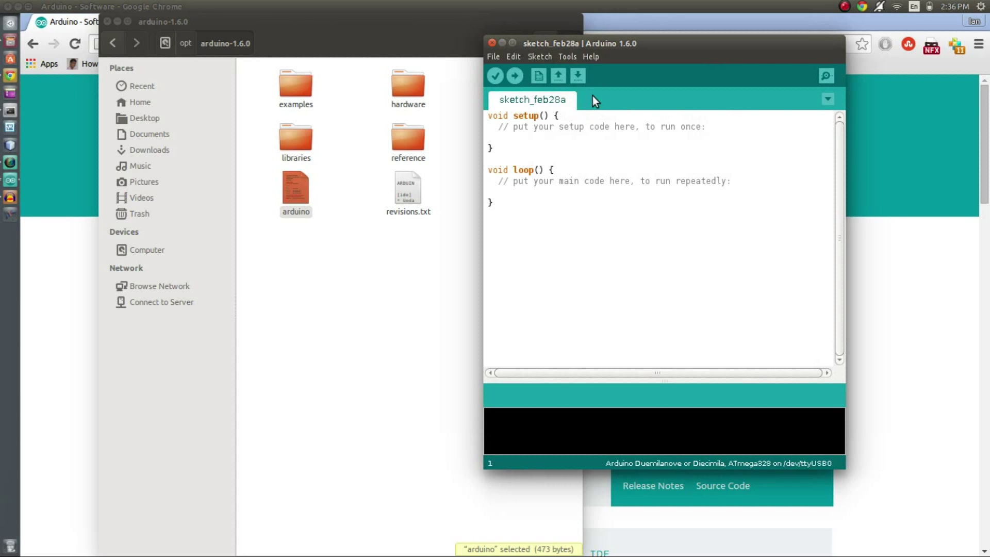
Step: Open the Blink example sketch from the 01.Basics examples
left_click(518, 54)
mouse_move(492, 56)
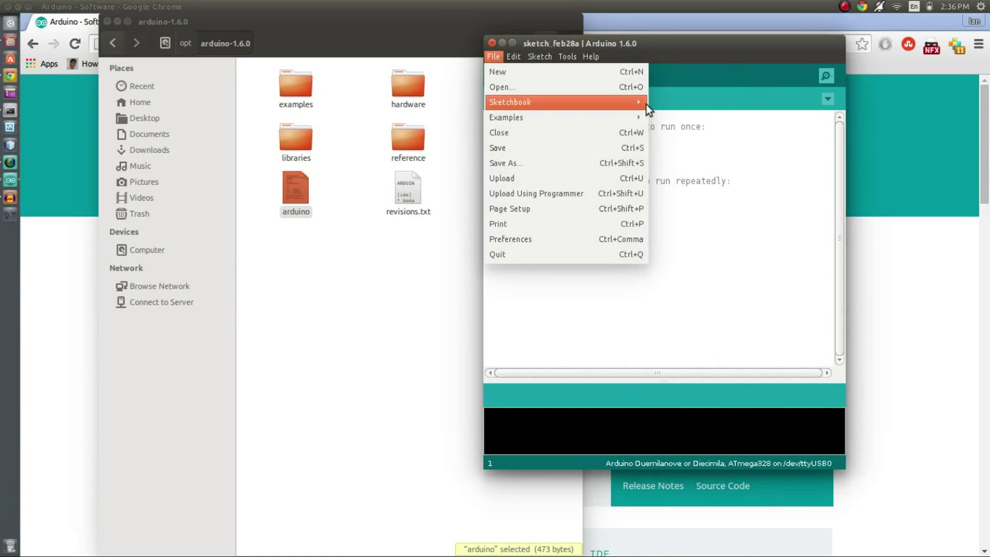
mouse_move(636, 116)
mouse_move(672, 91)
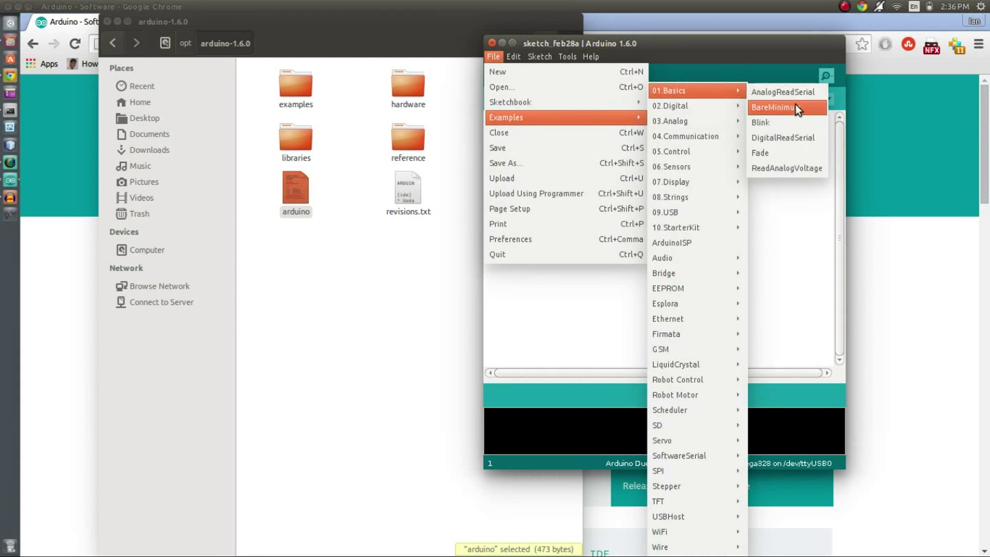
left_click(790, 123)
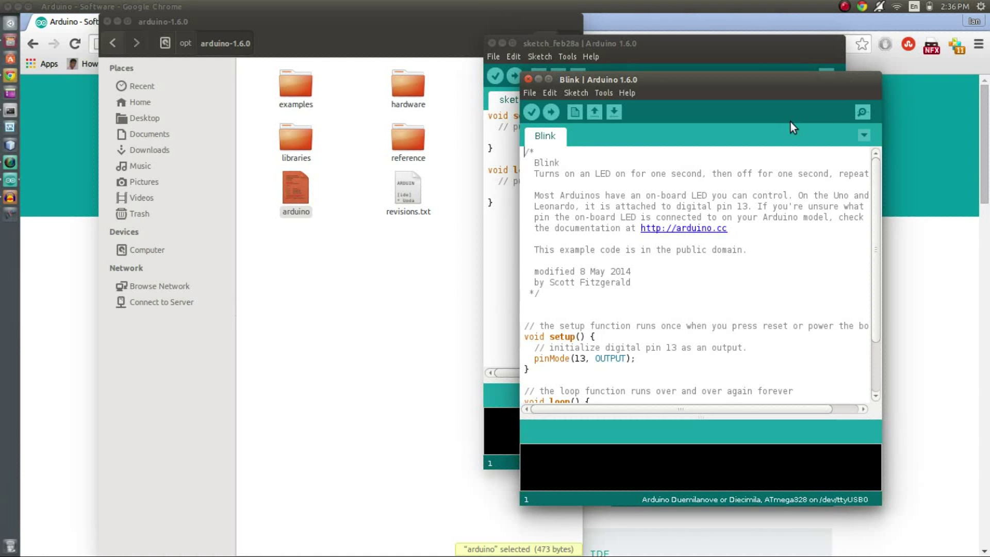
Step: Move the Blink window partly clear of the empty sketch window and make it taller to view the setup and loop code
left_click_drag(754, 81, 595, 44)
left_click_drag(556, 462, 552, 514)
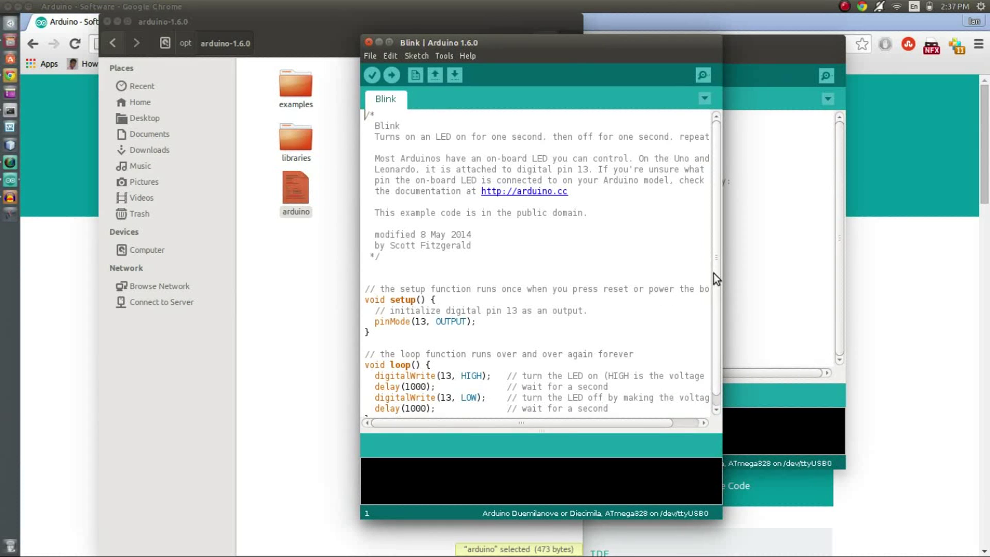
scroll(714, 273, "down", 1)
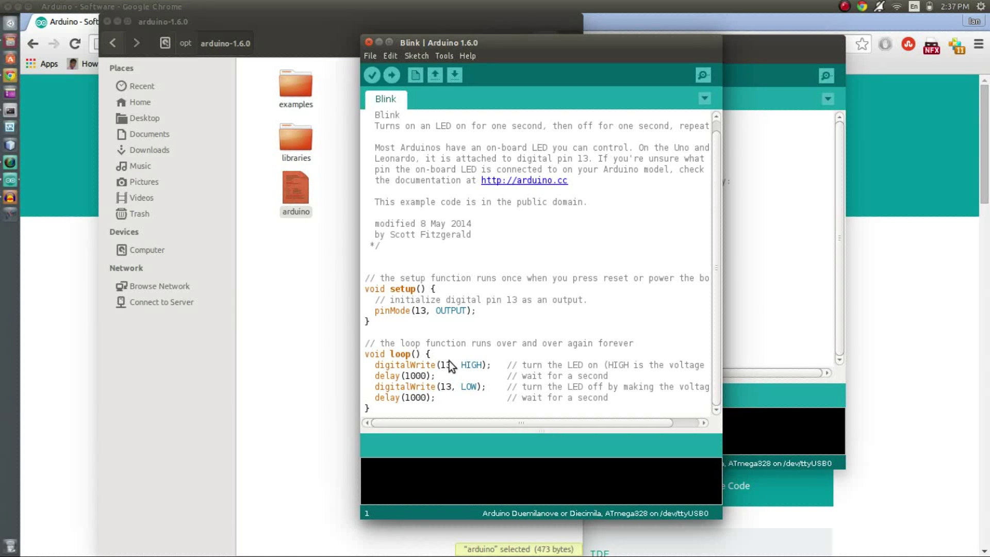
left_click_drag(451, 369, 441, 363)
Step: Verify the Blink sketch and try to upload it to the board on /dev/ttyUSB0
left_click(371, 75)
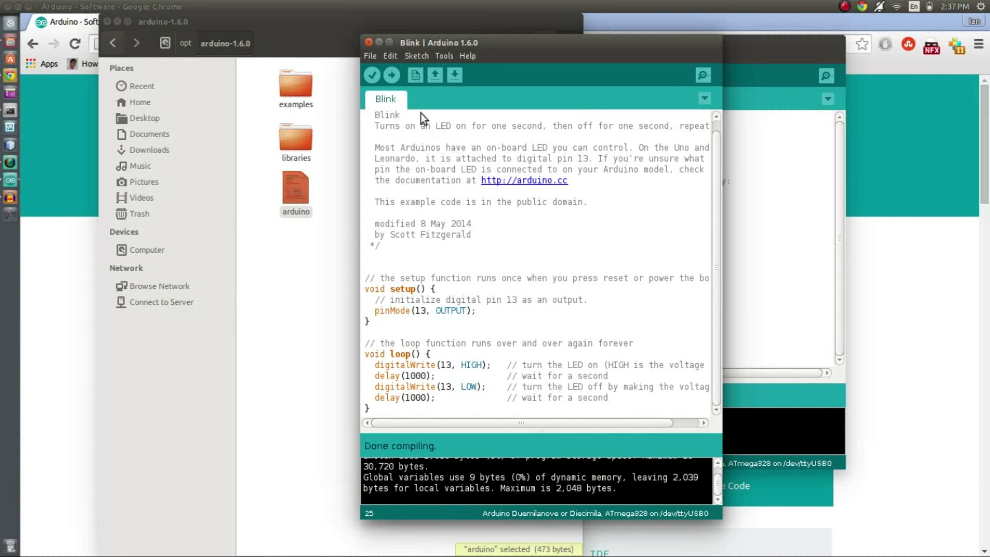
left_click(391, 78)
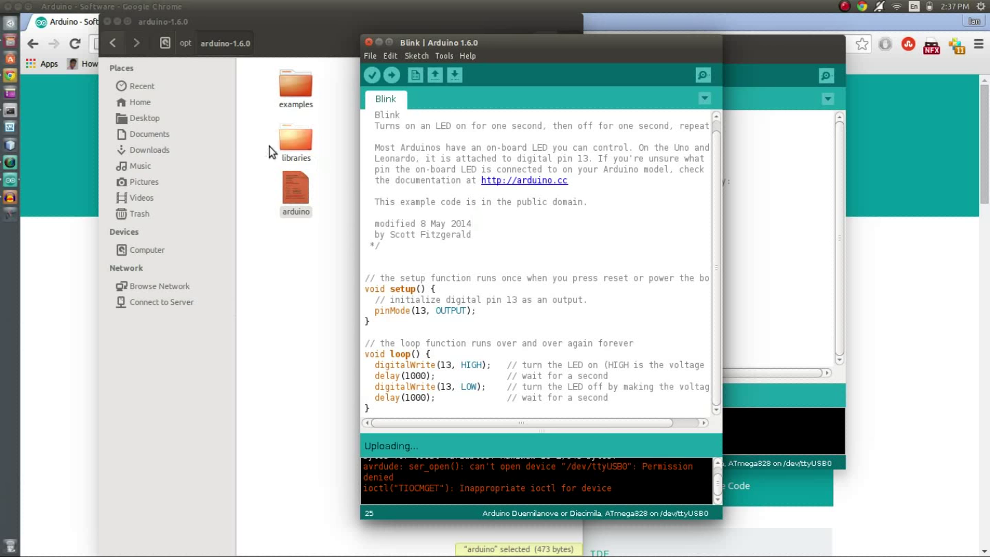
Step: Switch to the terminal and give all users read and write access to the serial port with sudo chmod a+rw /dev/ttyUSB0
left_click(10, 112)
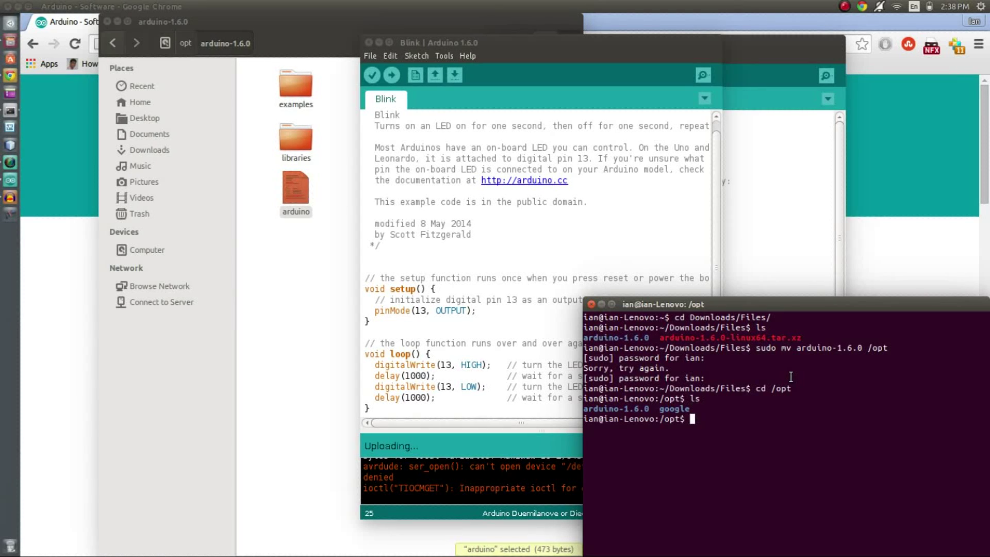
type("sudo chmod a+rw")
left_click_drag(857, 308, 417, 239)
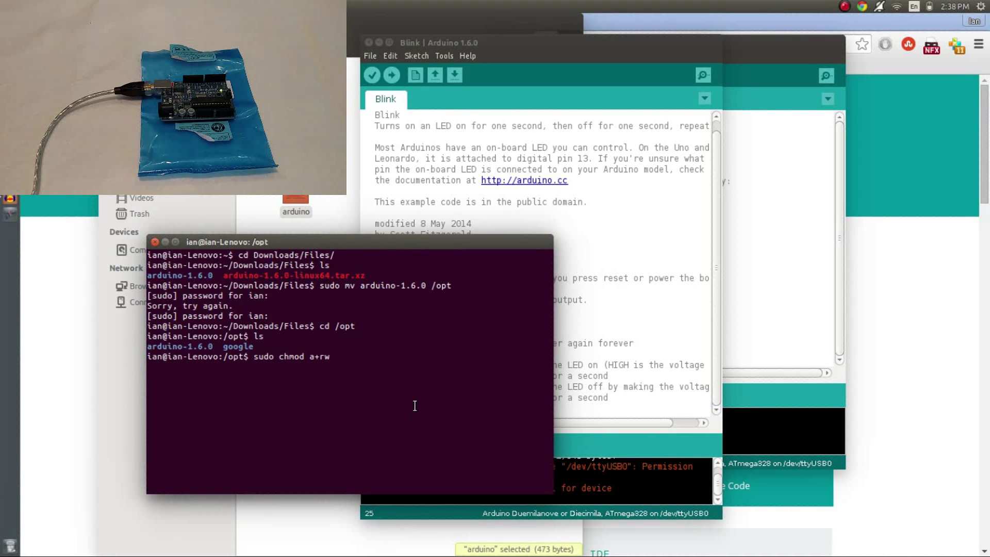
type("/dev/ttyUSB0")
key("Return")
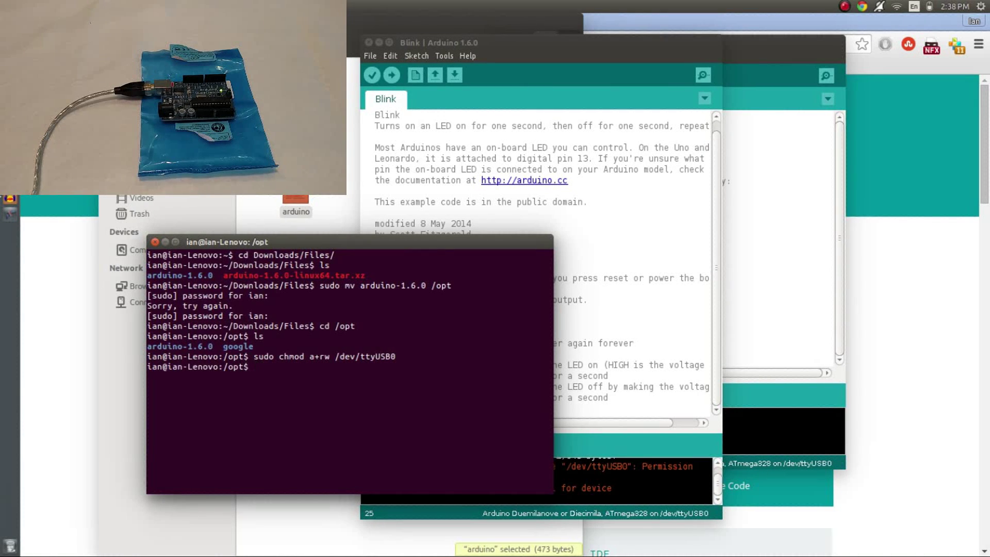
Step: Return to the Arduino IDE's Blink window and upload the sketch to the board again
left_click(609, 209)
left_click(393, 78)
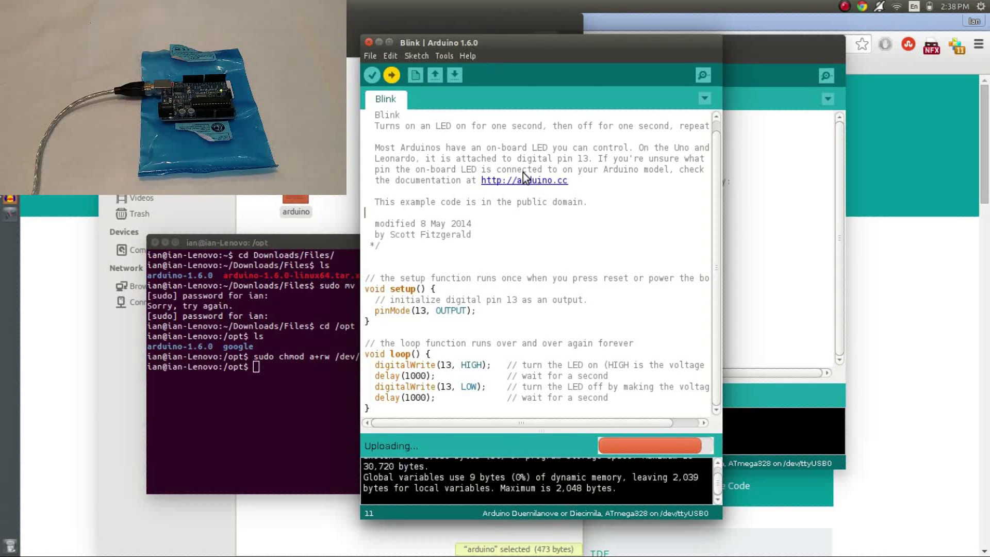